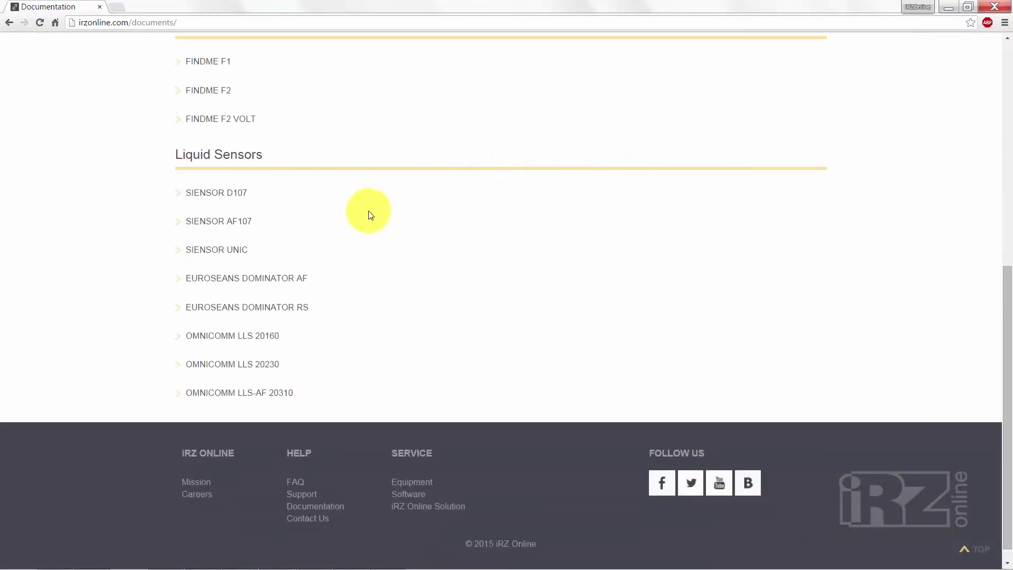
- Open the UNIC user guide from the Siensor UNIC entry in the Liquid Sensors documentation
left_click(243, 250)
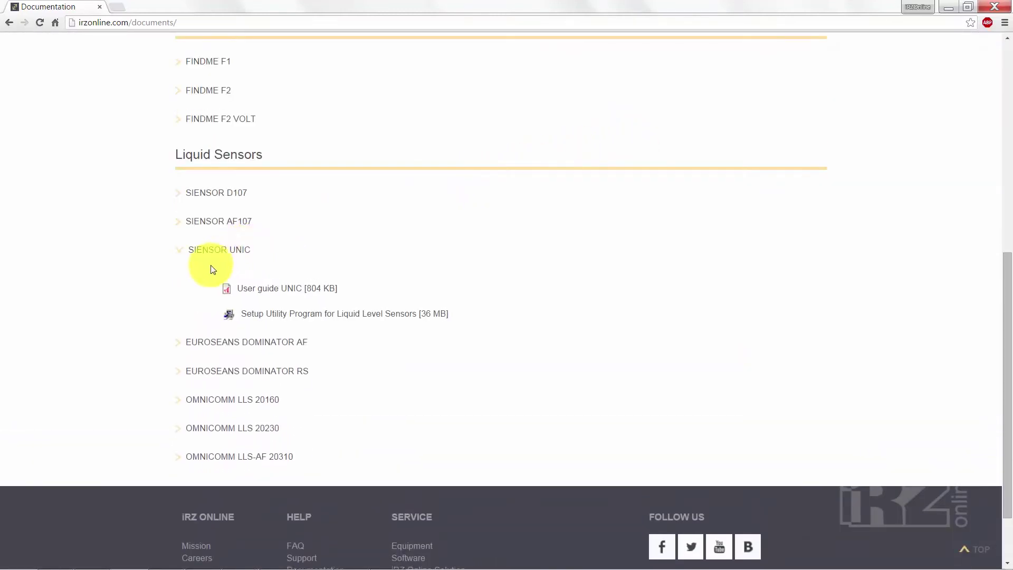
left_click(243, 289)
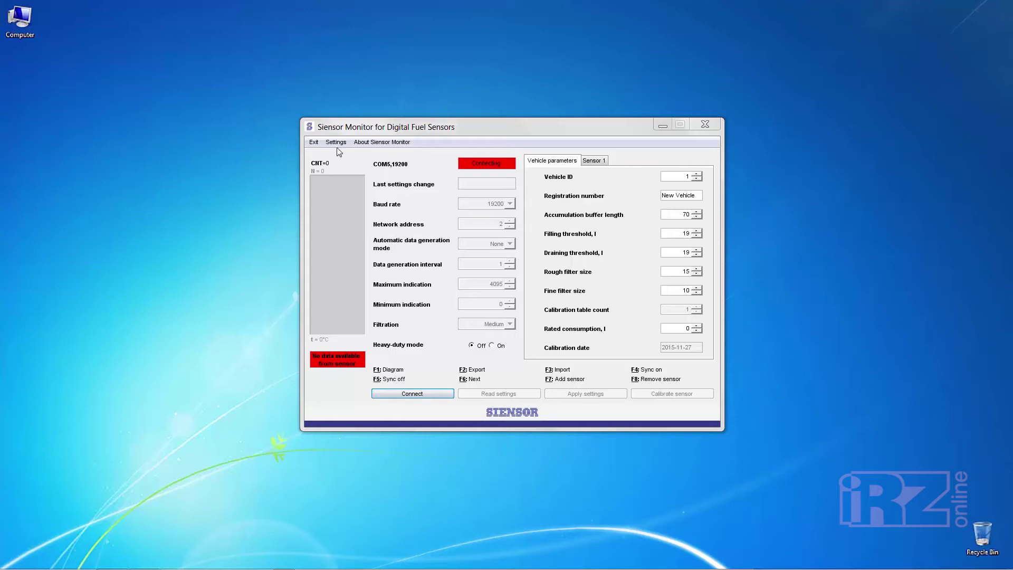
- Select serial port COM5 and a baud rate of 19200 in the Siensor Monitor connection settings
left_click(337, 143)
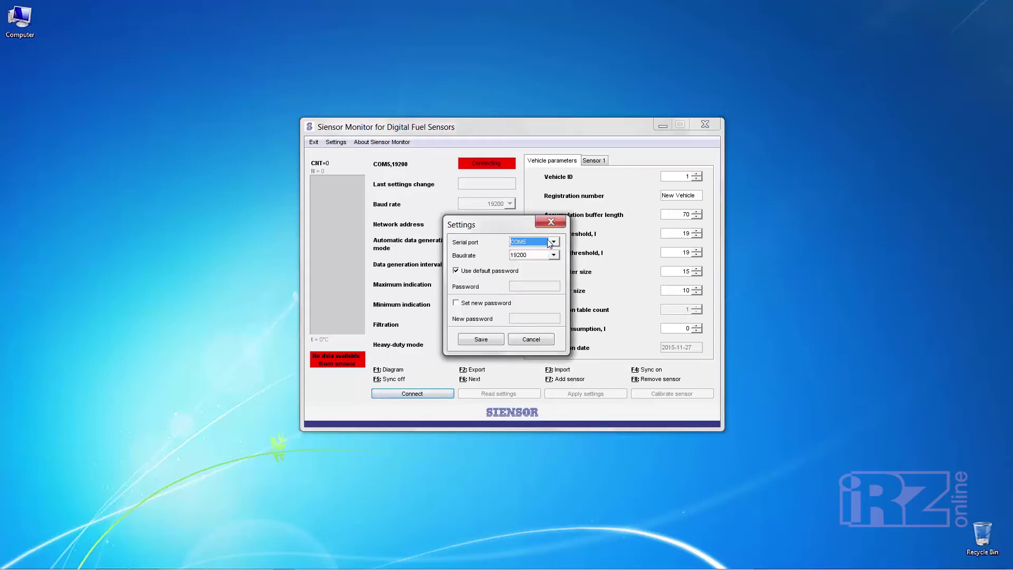
left_click(551, 242)
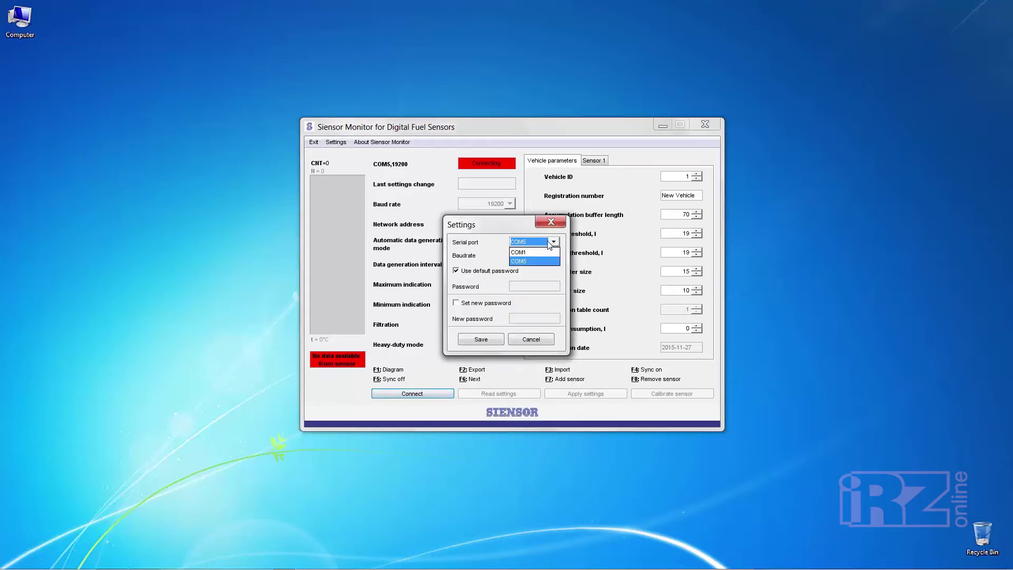
left_click(548, 261)
left_click(554, 255)
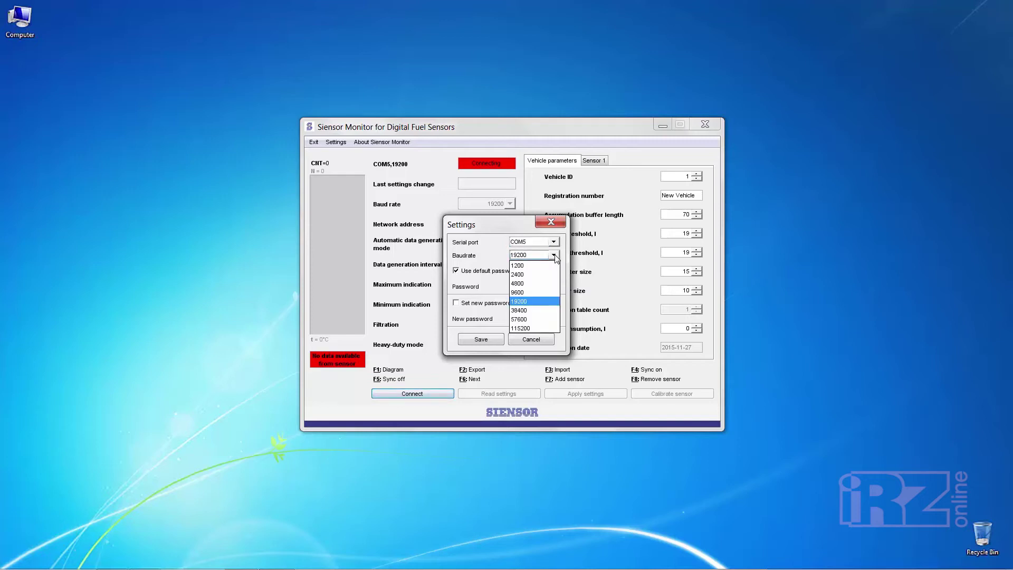
left_click(554, 256)
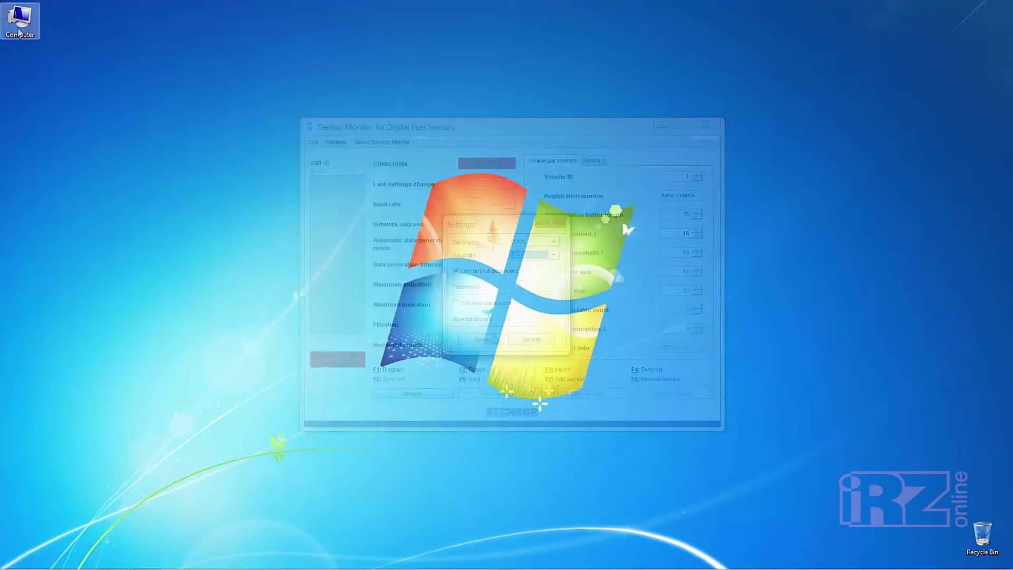
- Open the Windows Computer Management console and go to Device Manager to check the COM port number
right_click(18, 30)
left_click(27, 46)
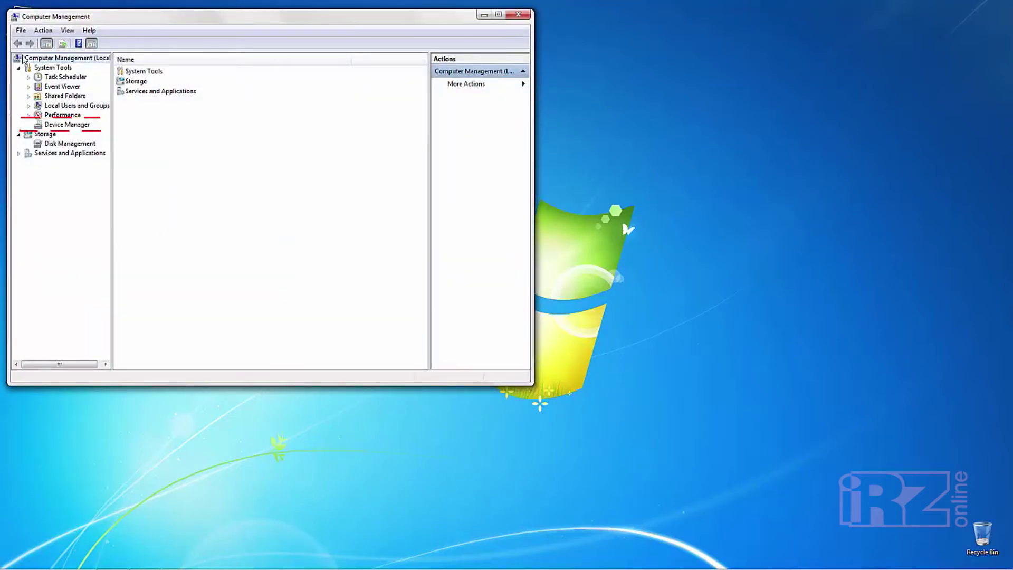
key("d")
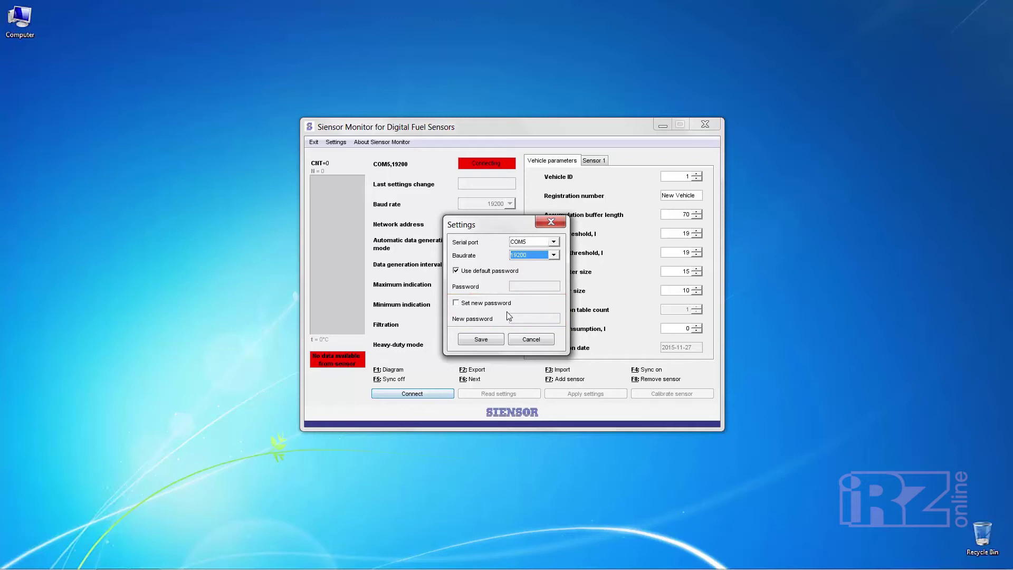
- Save the serial connection settings in Siensor Monitor
left_click(497, 340)
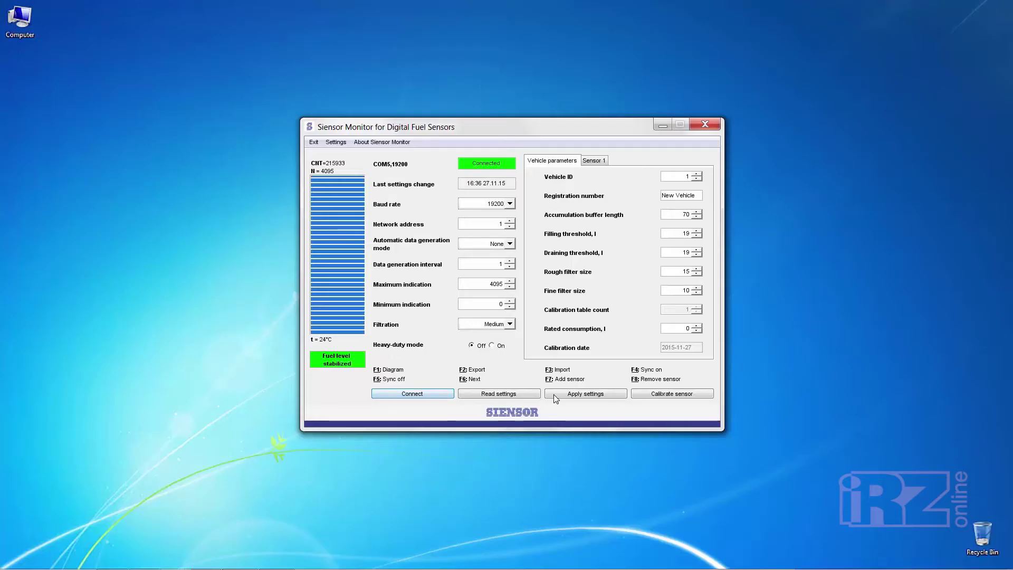
- Calibrate the sensor by recording its full and empty levels, and complete the calibration
left_click(635, 393)
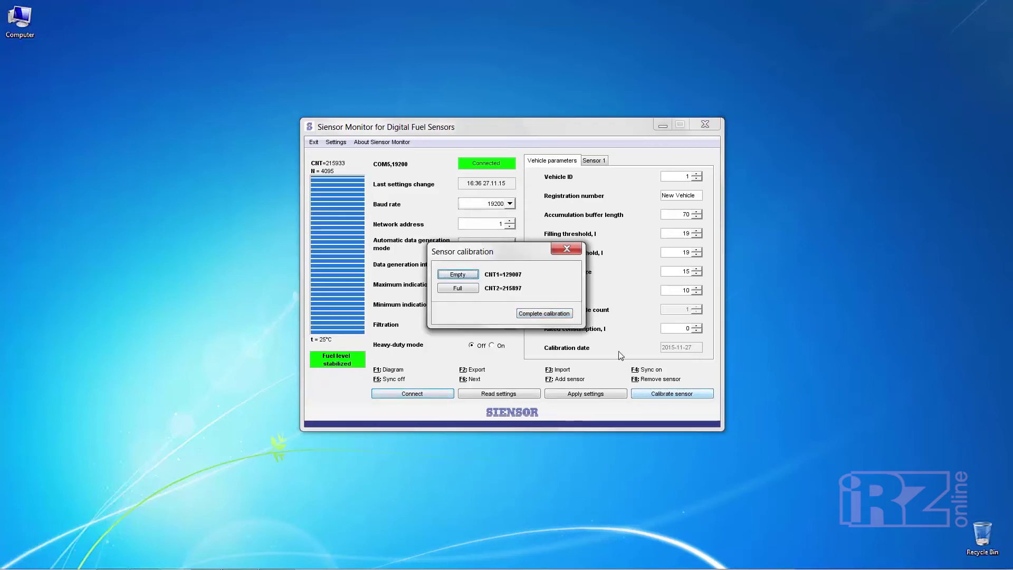
left_click(472, 292)
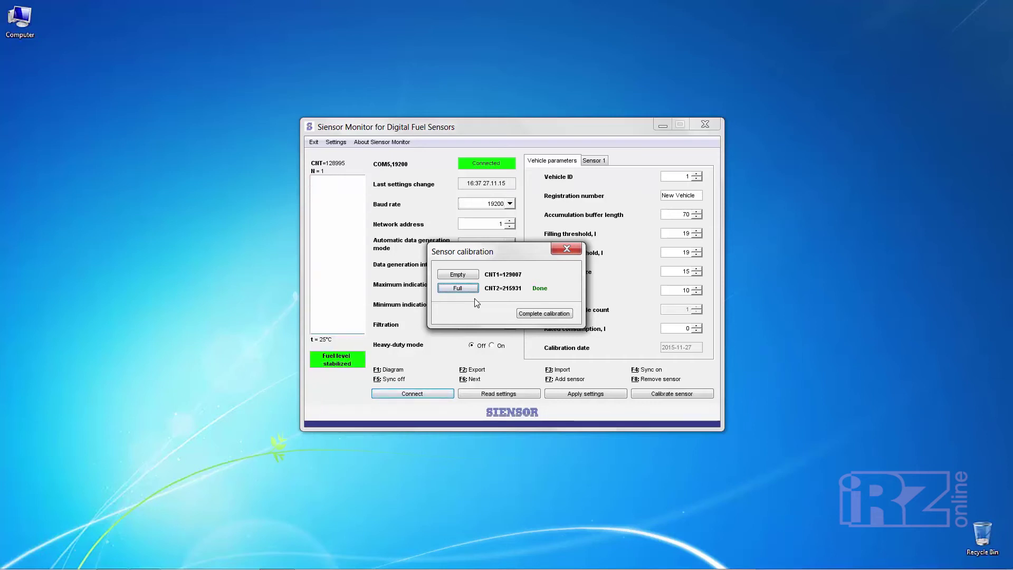
left_click(467, 277)
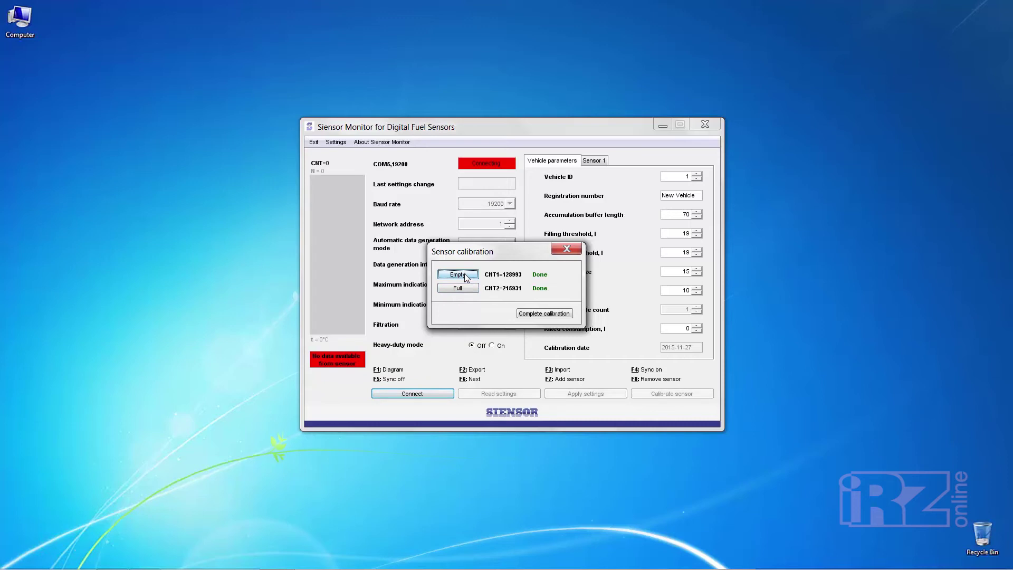
left_click(521, 316)
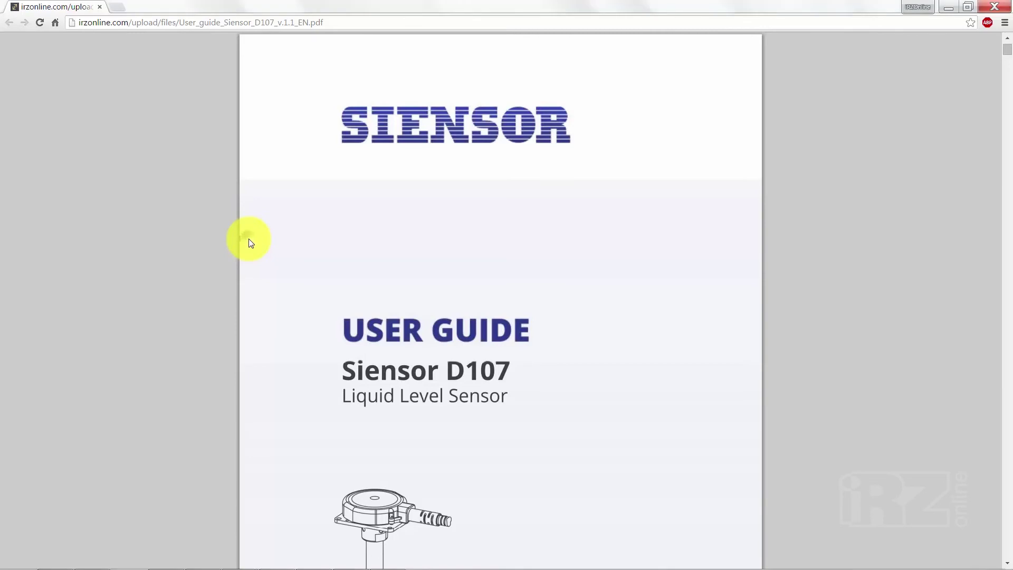
- Look through the contents of the Siensor D107 user guide and go to the Fuel Tank Calibration chapter
scroll(250, 243, "down", 15)
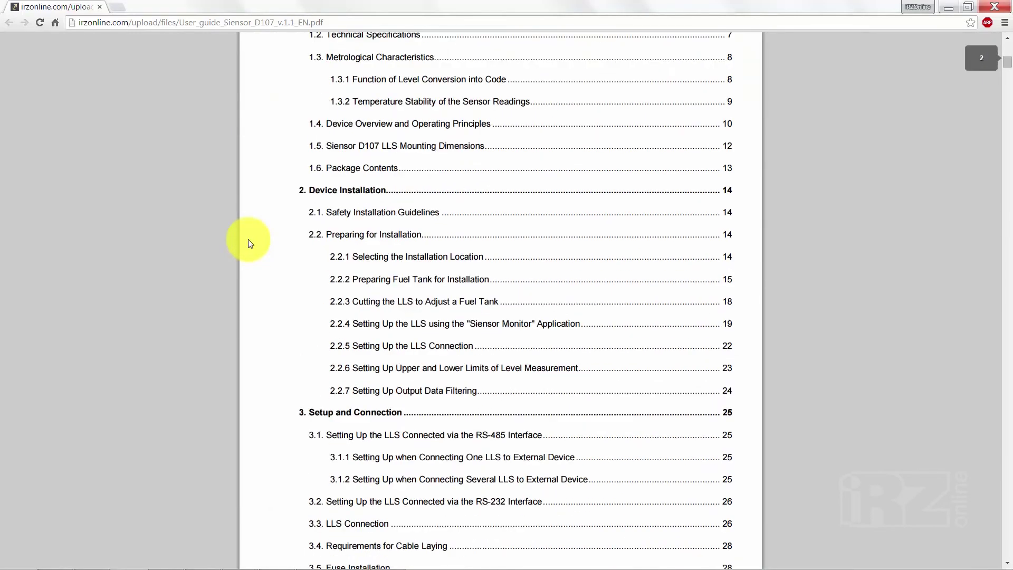
scroll(248, 239, "down", 7)
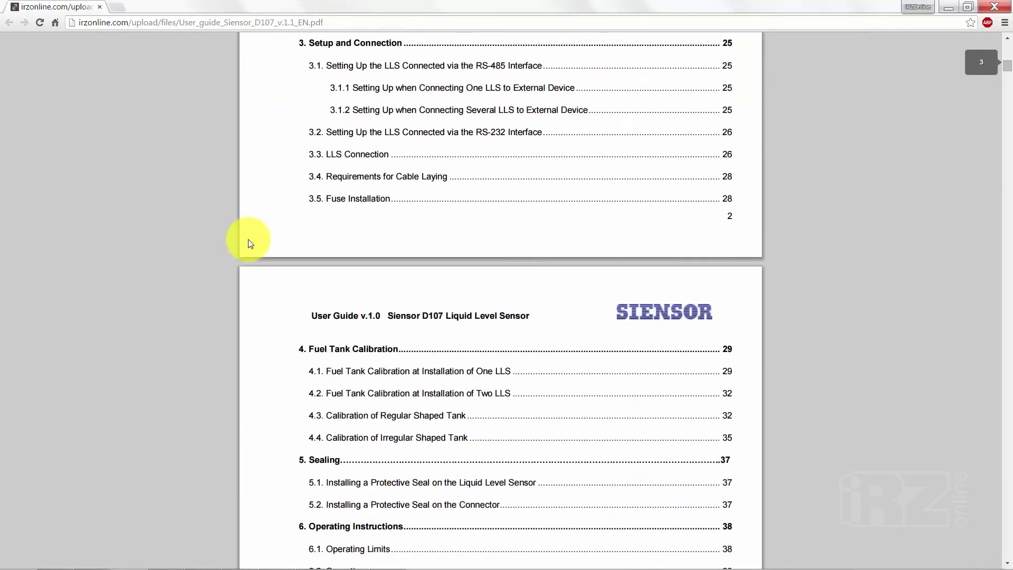
left_click(315, 356)
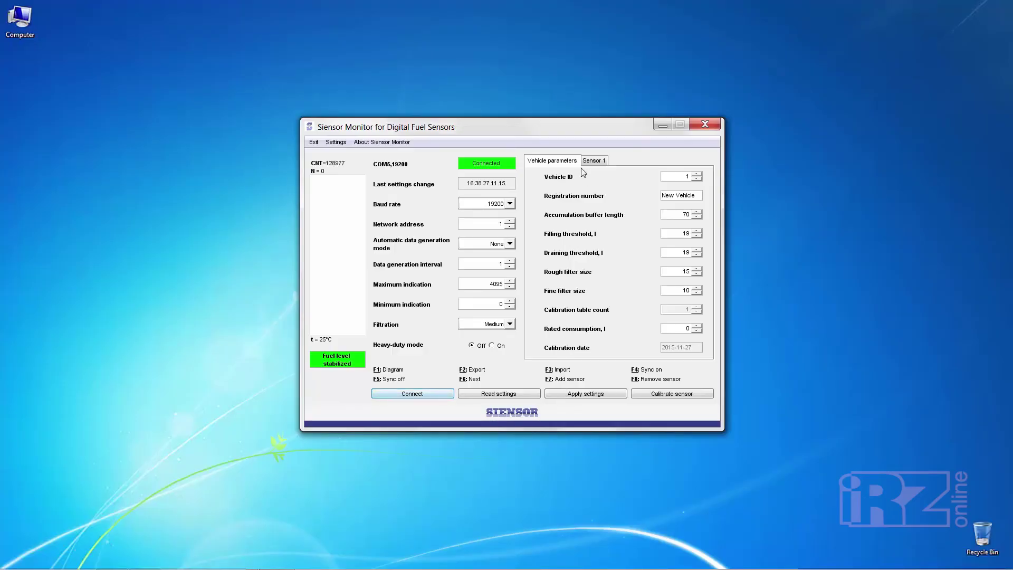
- Add calibration rows to the Sensor 1 table from 70 to 560 liters in 35-liter increments as the tank fills
left_click(586, 163)
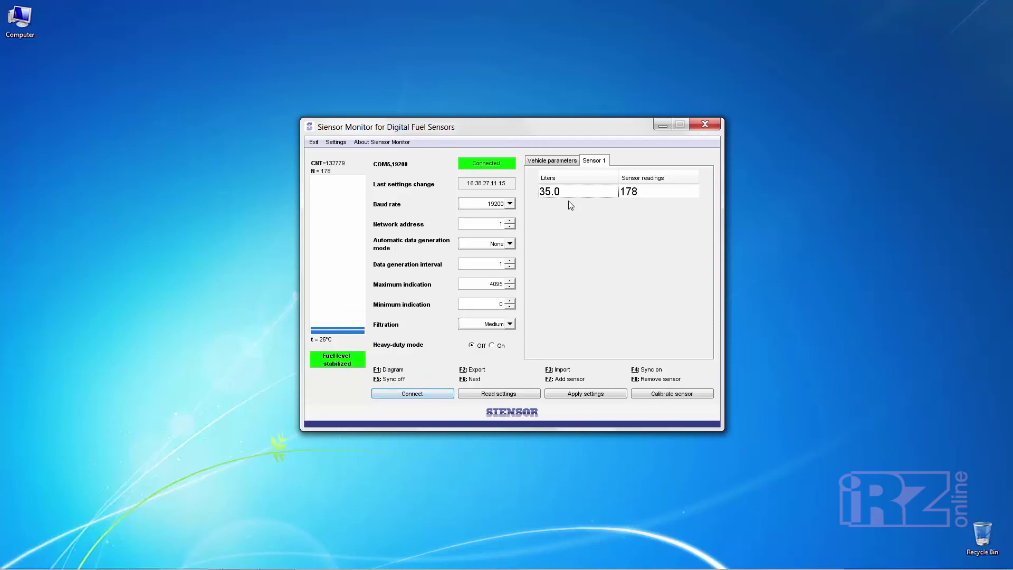
key("Insert")
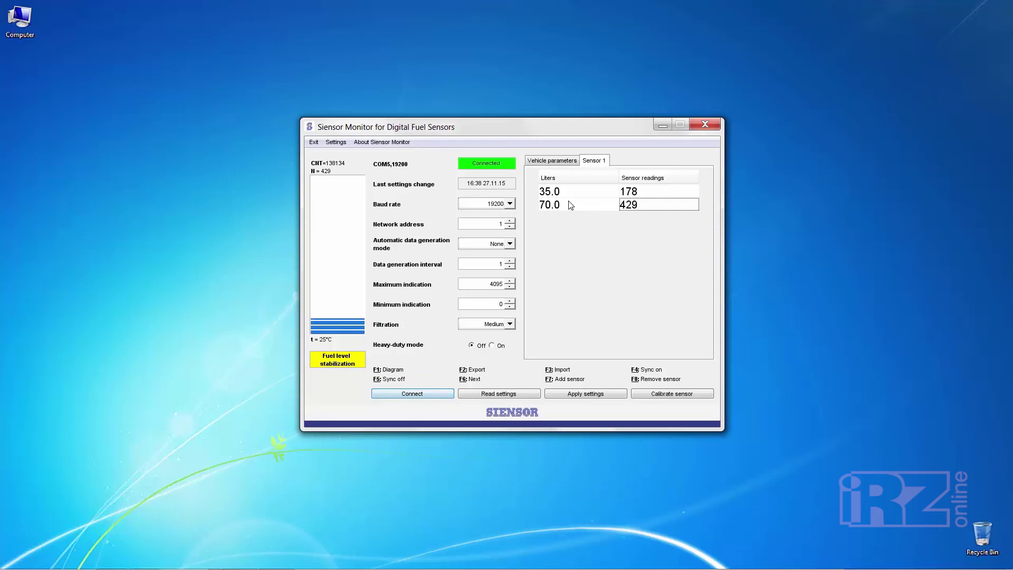
key("Insert")
key("Insert")
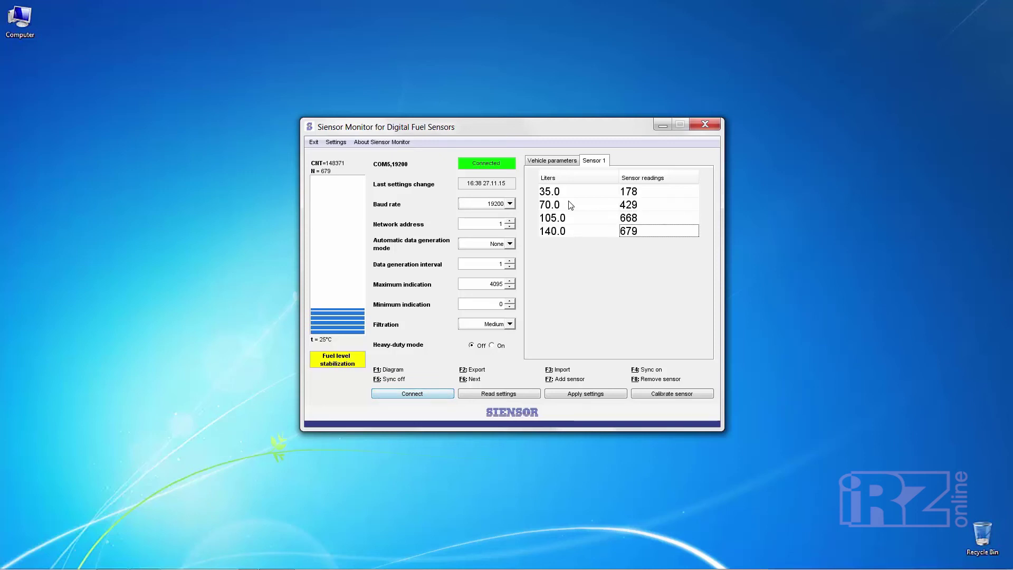
key("Insert")
key("Insert")
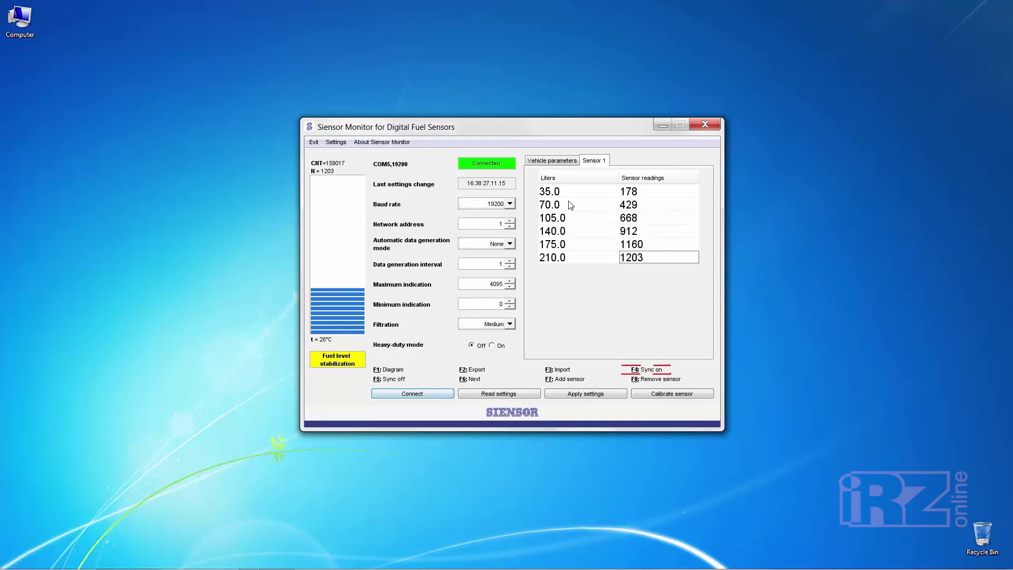
key("Insert")
key("Insert")
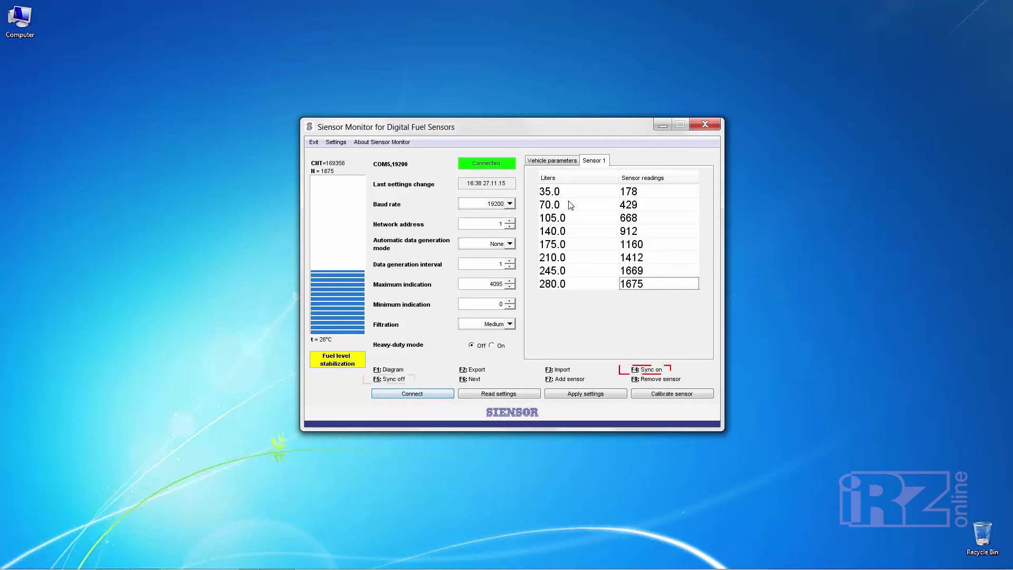
key("Insert")
key("Insert")
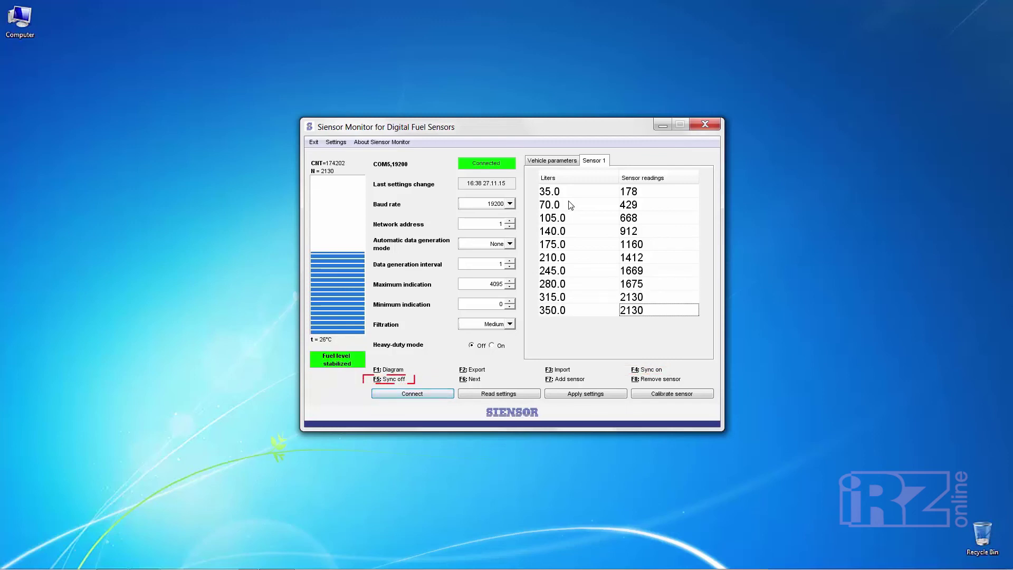
key("Insert")
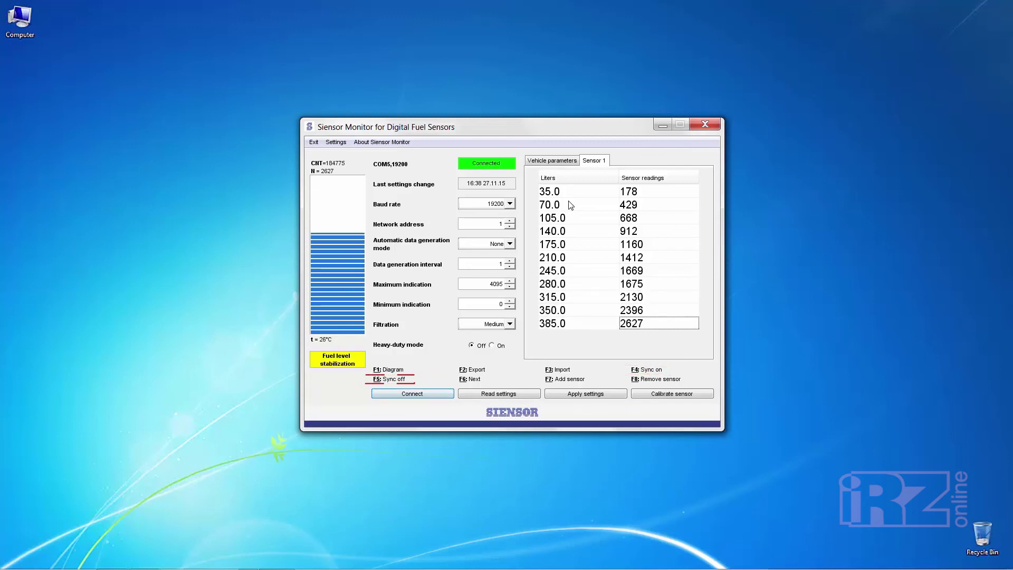
key("Insert")
key("Insert")
key("Insert")
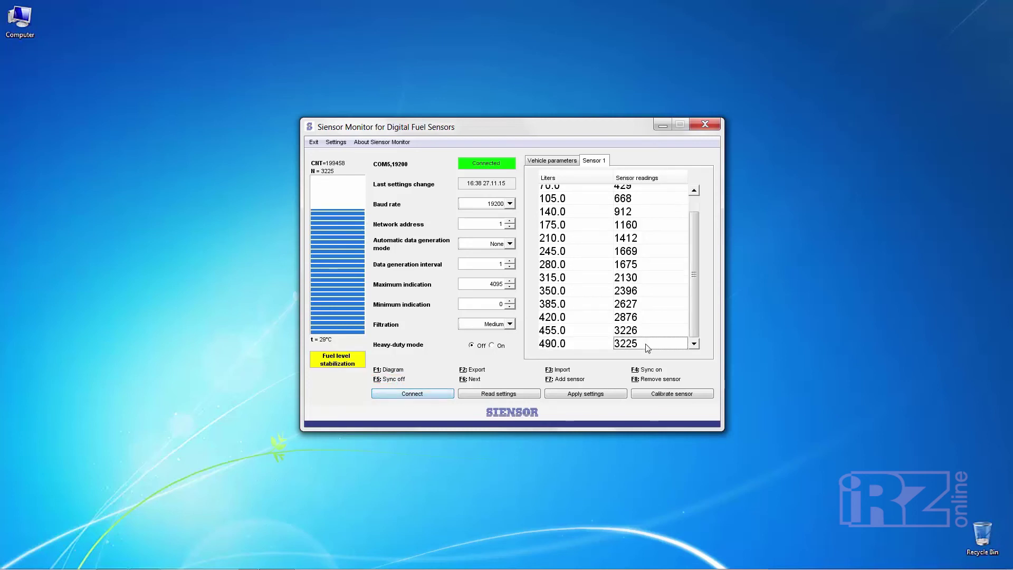
key("Insert")
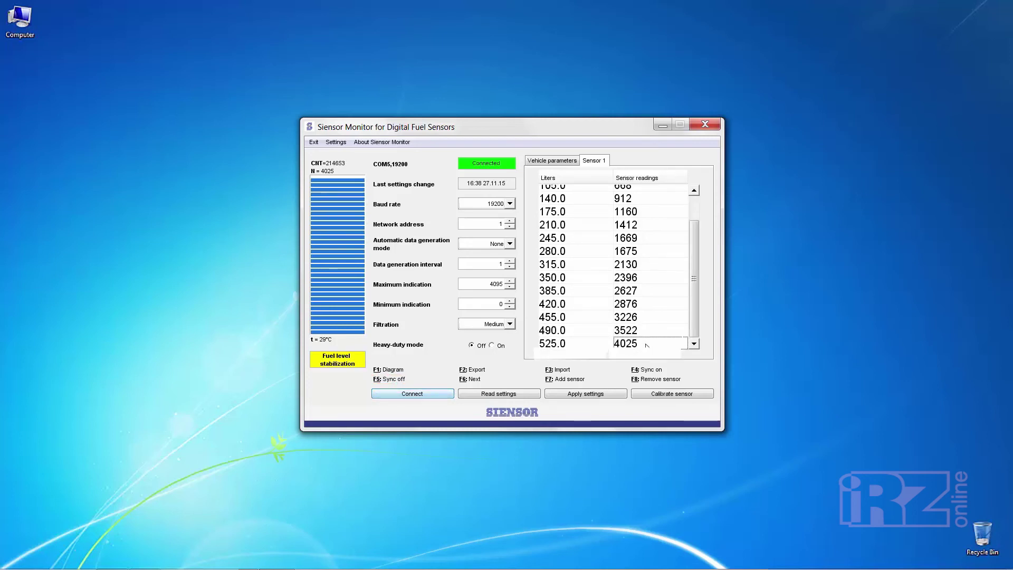
key("Insert")
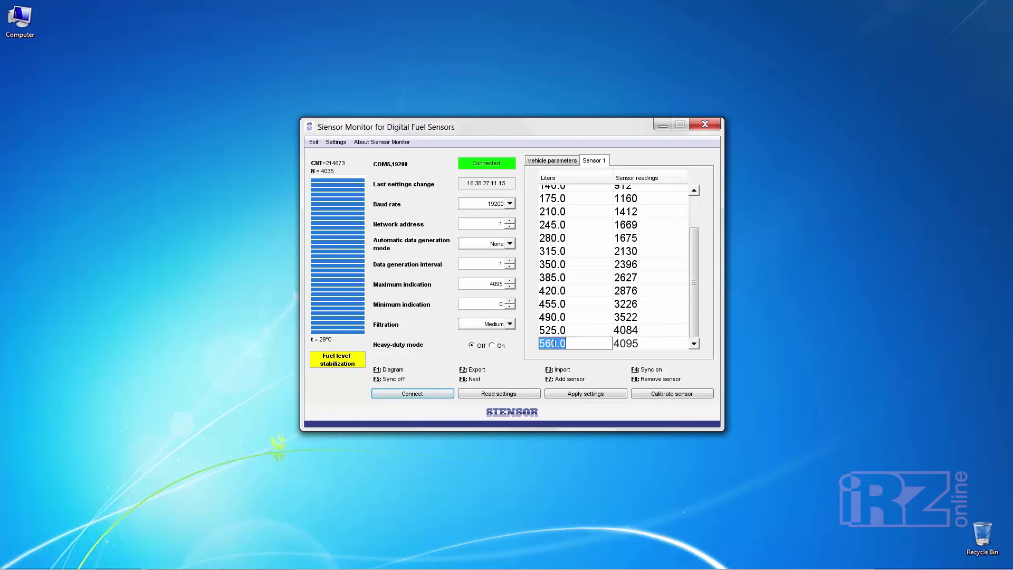